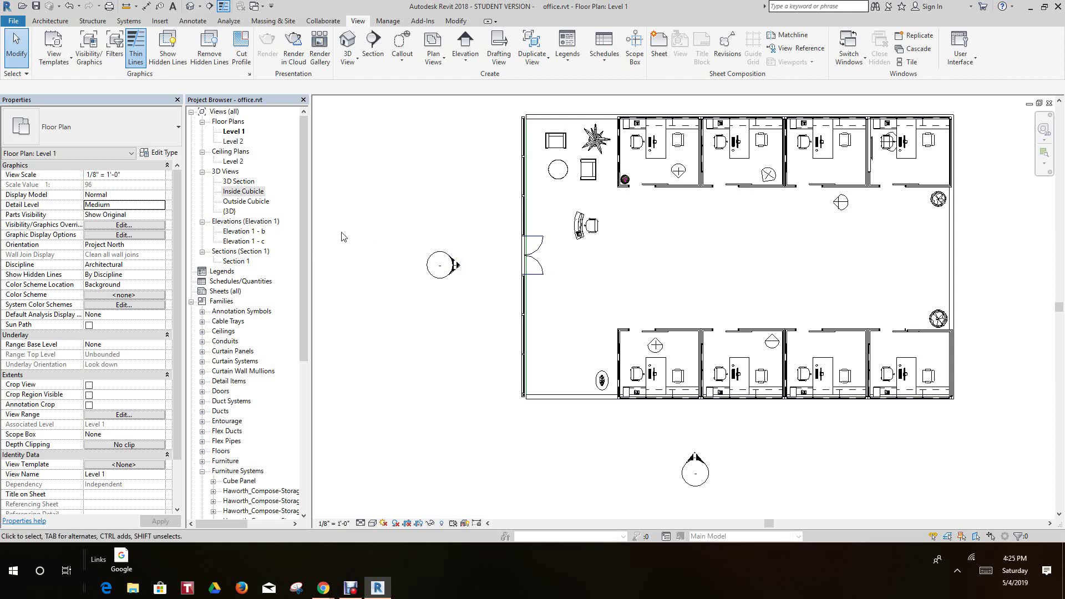
# Open the Inside Cubicle 3D view, start rendering setup and open the rendering quality settings for editing.
pyautogui.doubleClick(240, 193)
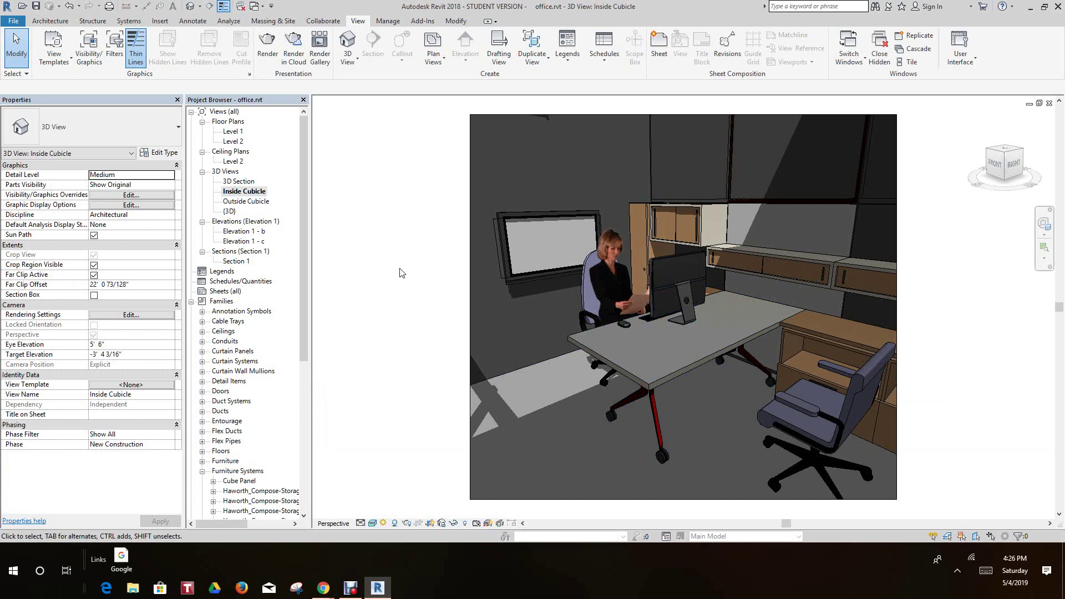
pyautogui.click(264, 49)
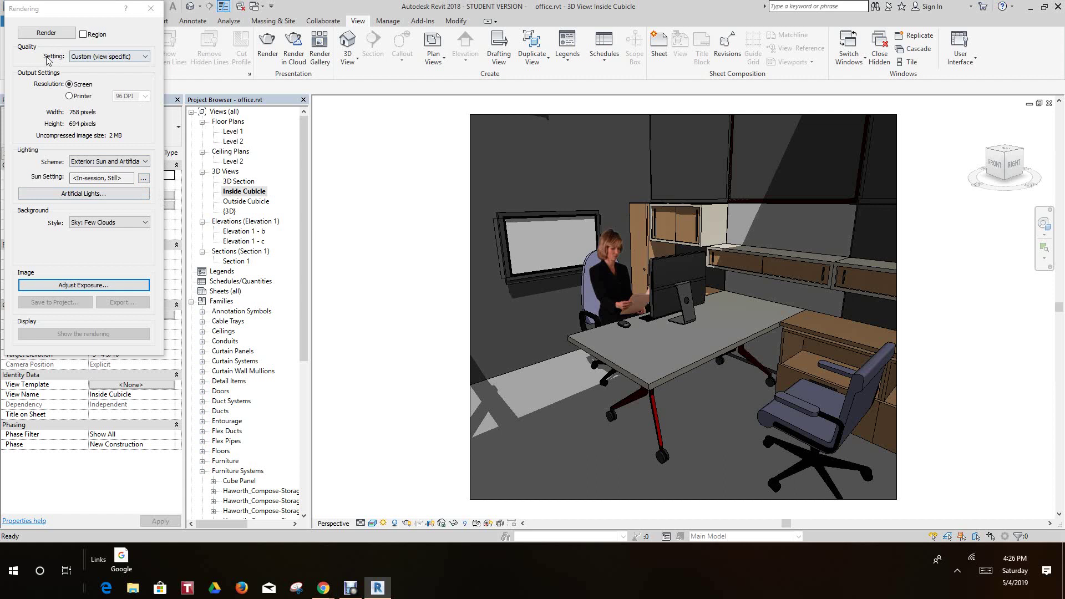
pyautogui.click(145, 58)
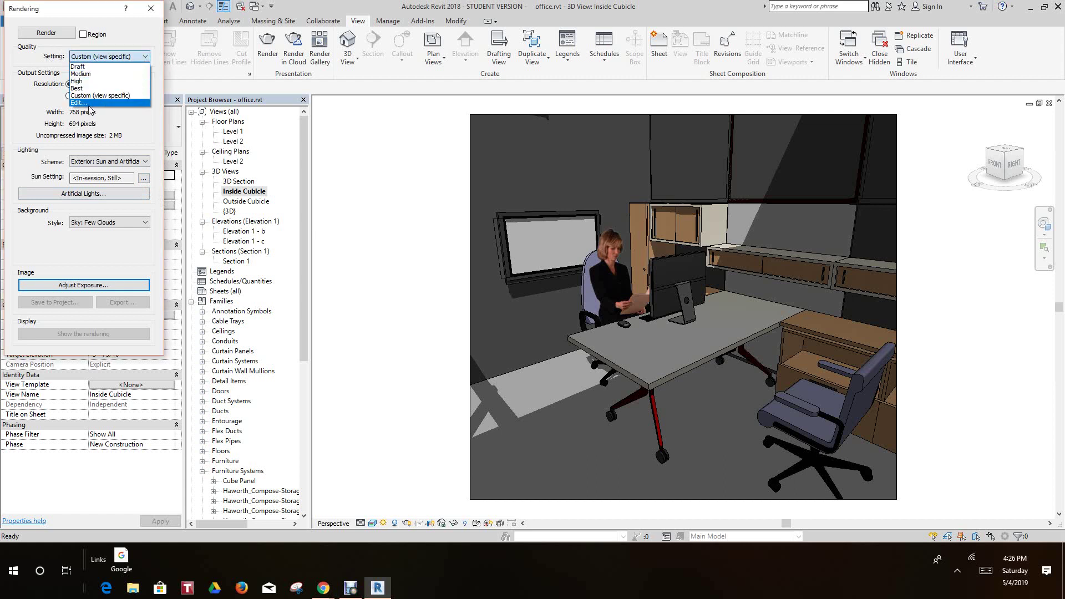
pyautogui.click(80, 103)
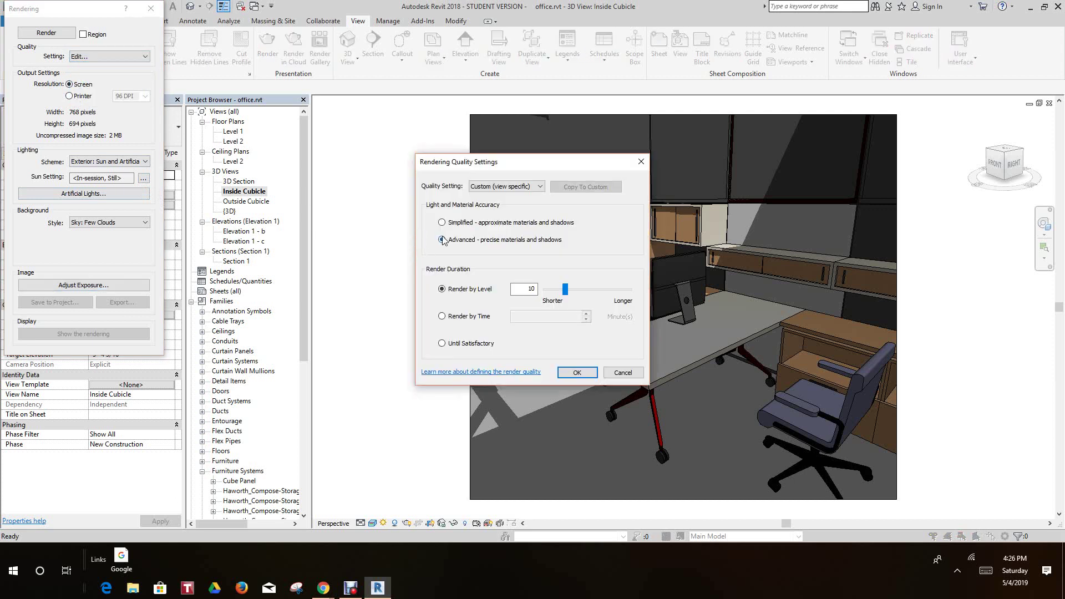
pyautogui.click(441, 222)
pyautogui.click(541, 187)
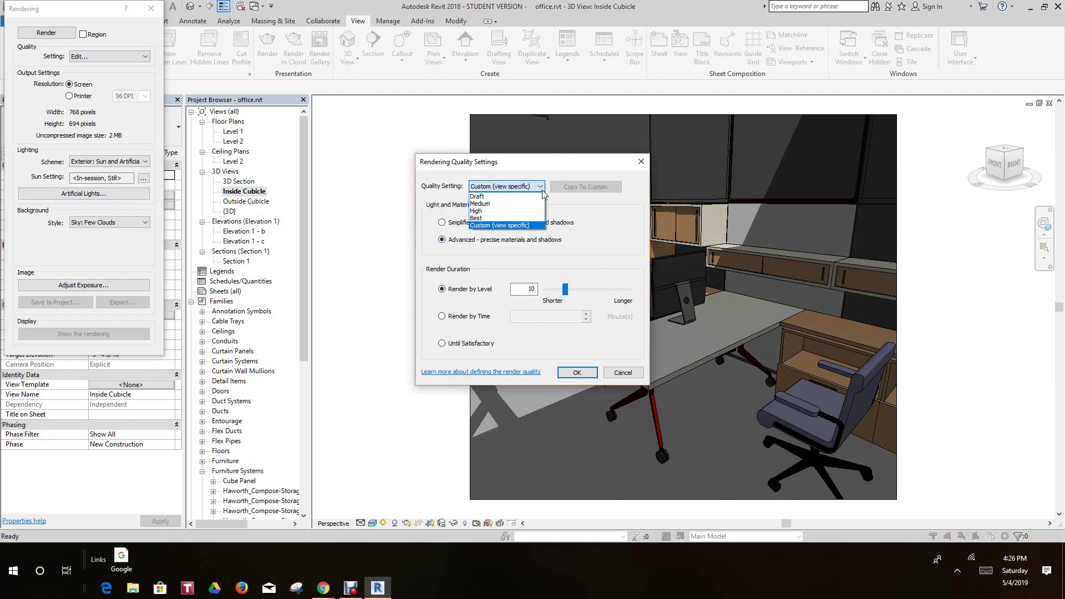
pyautogui.click(542, 190)
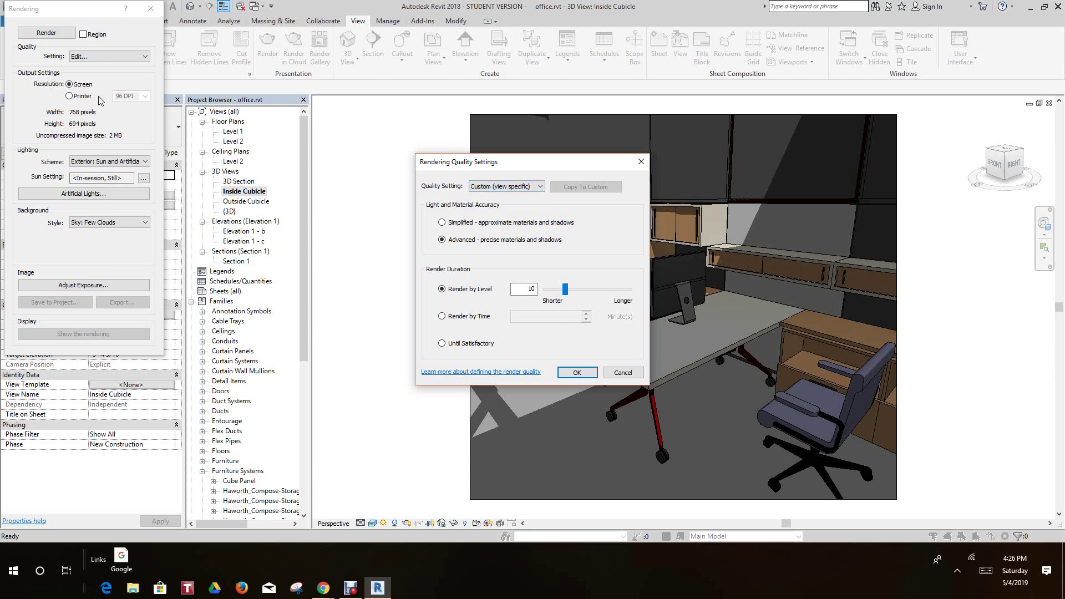
pyautogui.click(141, 56)
# Set the custom quality's render duration by time, increase the minutes and accept the quality settings.
pyautogui.click(442, 317)
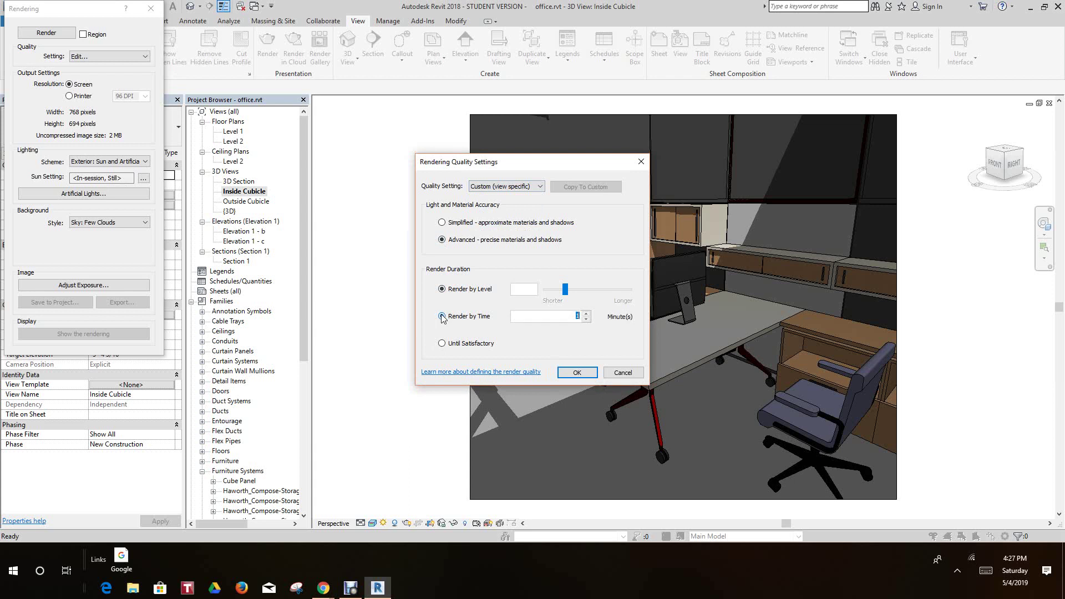
pyautogui.click(586, 314)
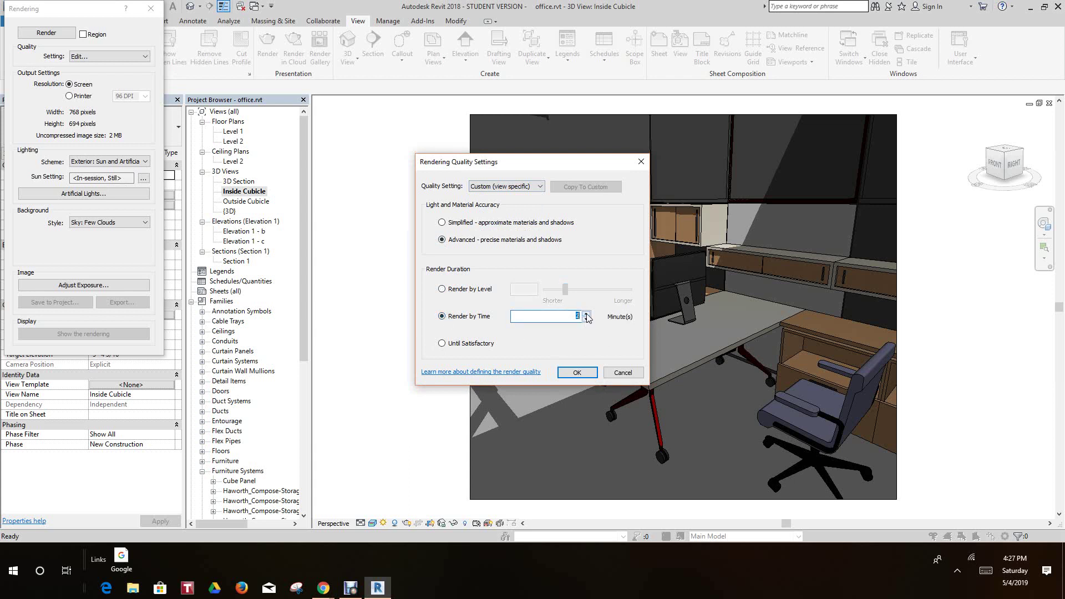
pyautogui.click(586, 314)
pyautogui.click(577, 373)
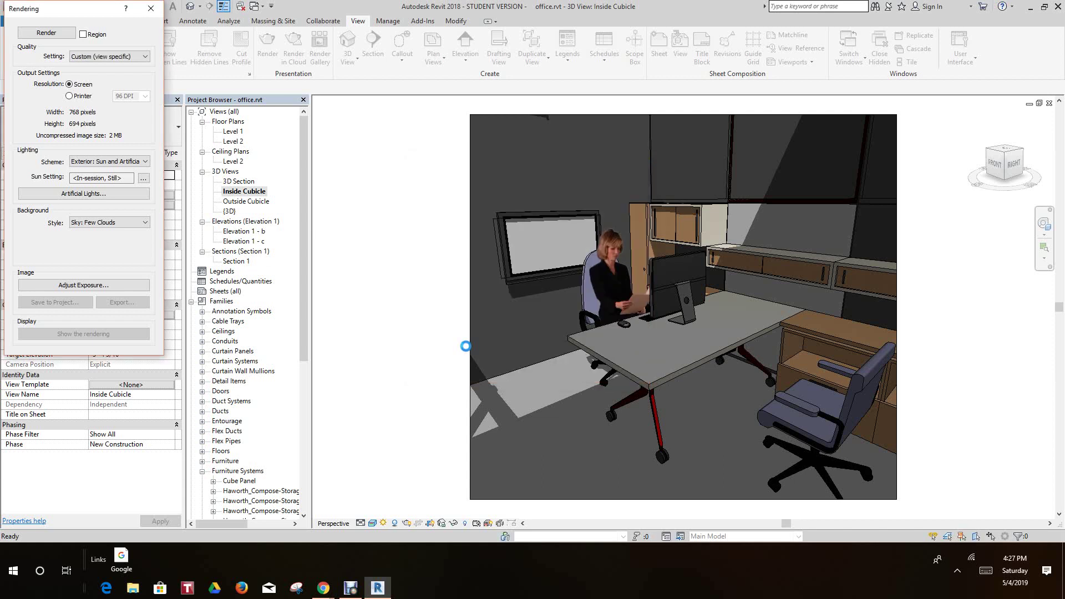
# Restrict the rendering to a region of the Inside Cubicle view.
pyautogui.click(84, 35)
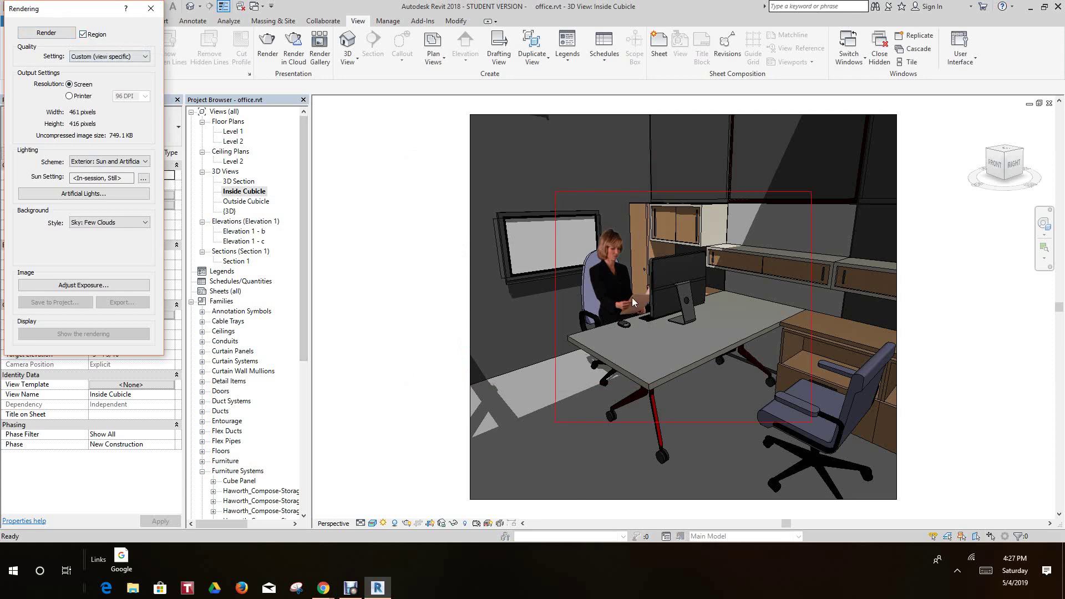
pyautogui.scroll(-1, 620, 298)
pyautogui.scroll(1, 587, 266)
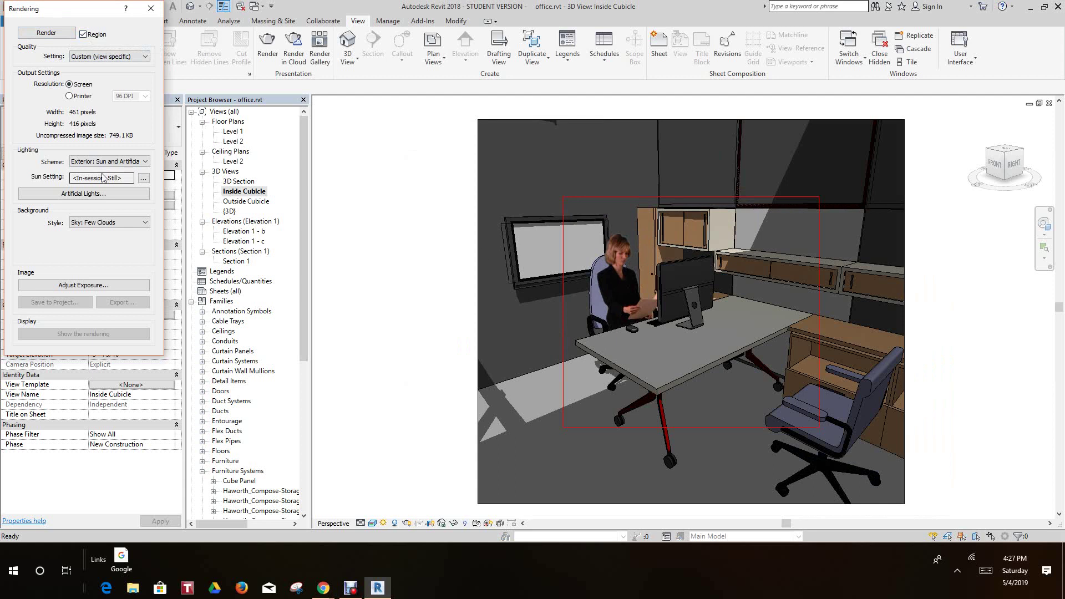
# Choose Exterior: Sun and Artificial as the rendering's lighting scheme.
pyautogui.click(146, 162)
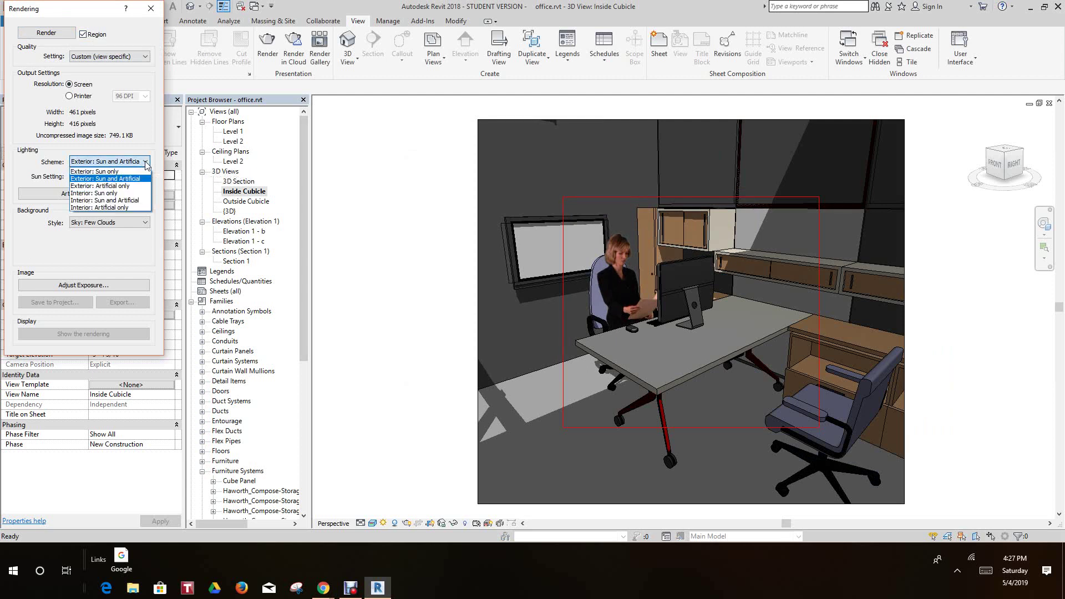
pyautogui.click(146, 162)
pyautogui.click(146, 162)
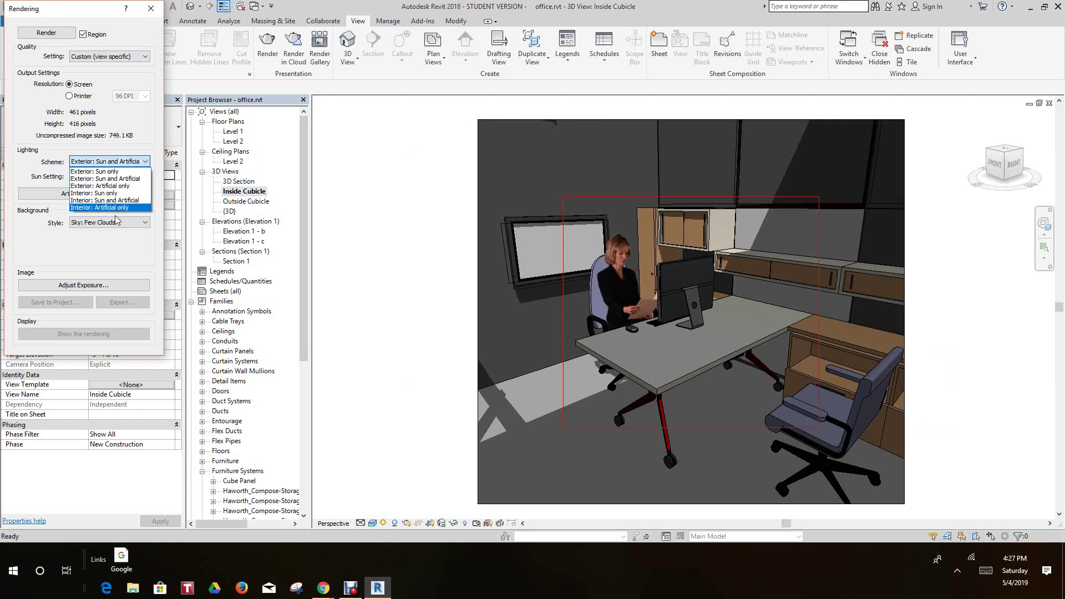
pyautogui.click(127, 179)
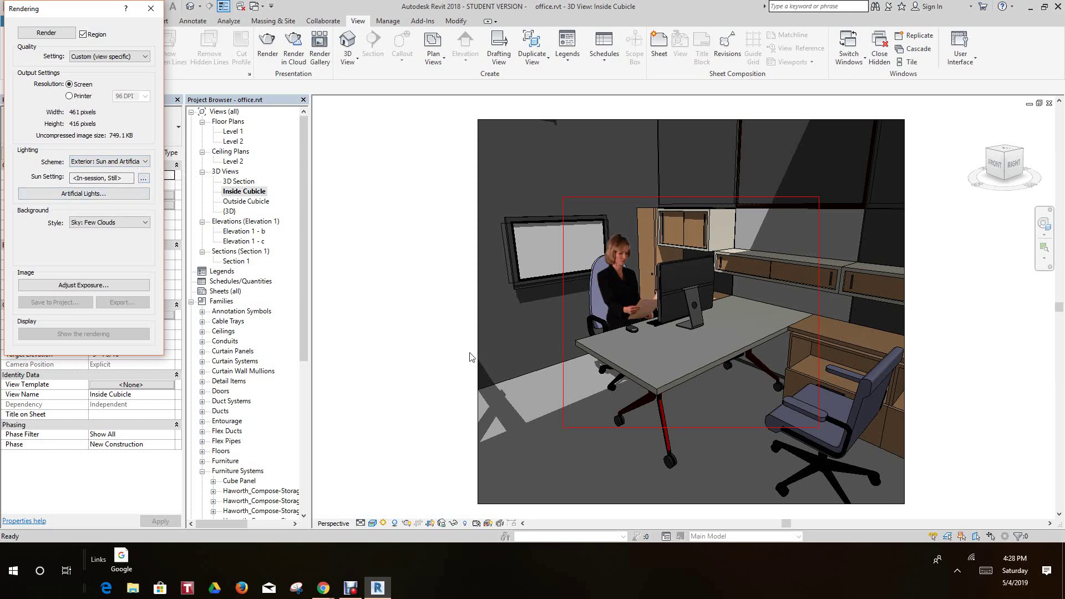
# Shrink the render region around the woman and desk to about 437 by 394 pixels and render it.
pyautogui.scroll(-2, 483, 351)
pyautogui.scroll(2, 541, 325)
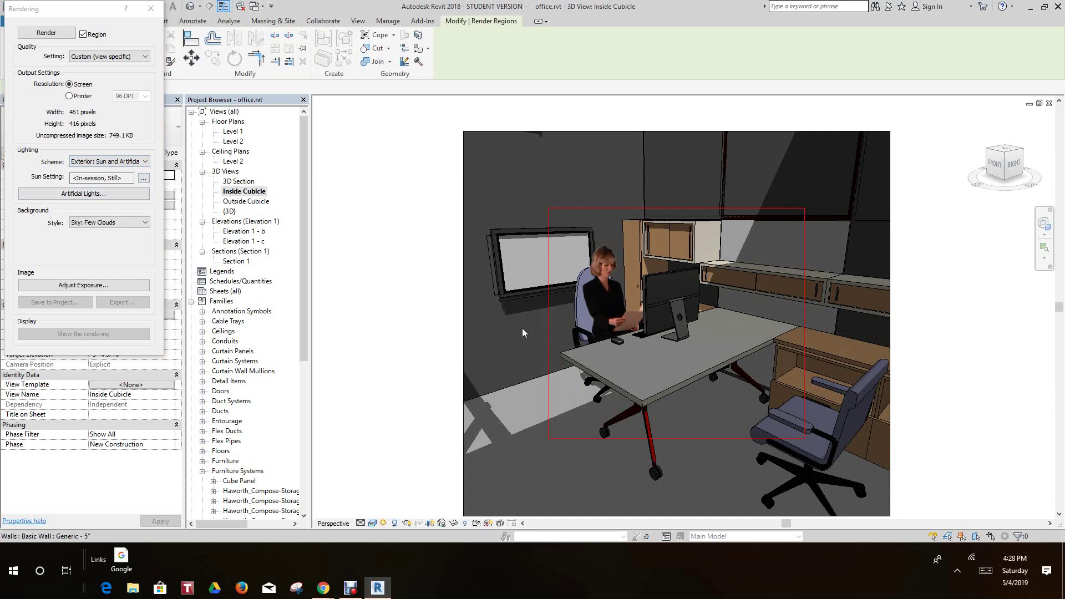
pyautogui.click(803, 324)
pyautogui.moveTo(803, 324); pyautogui.dragTo(791, 324)
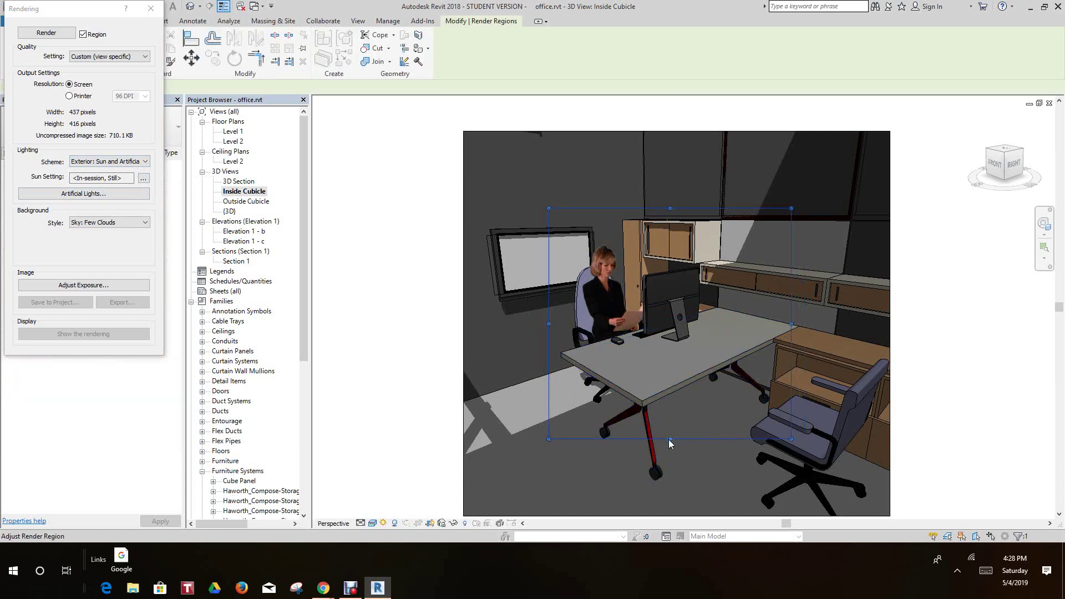
pyautogui.moveTo(677, 439)
pyautogui.mouseDown()
pyautogui.moveTo(672, 429)
pyautogui.moveTo(669, 438)
pyautogui.mouseUp()
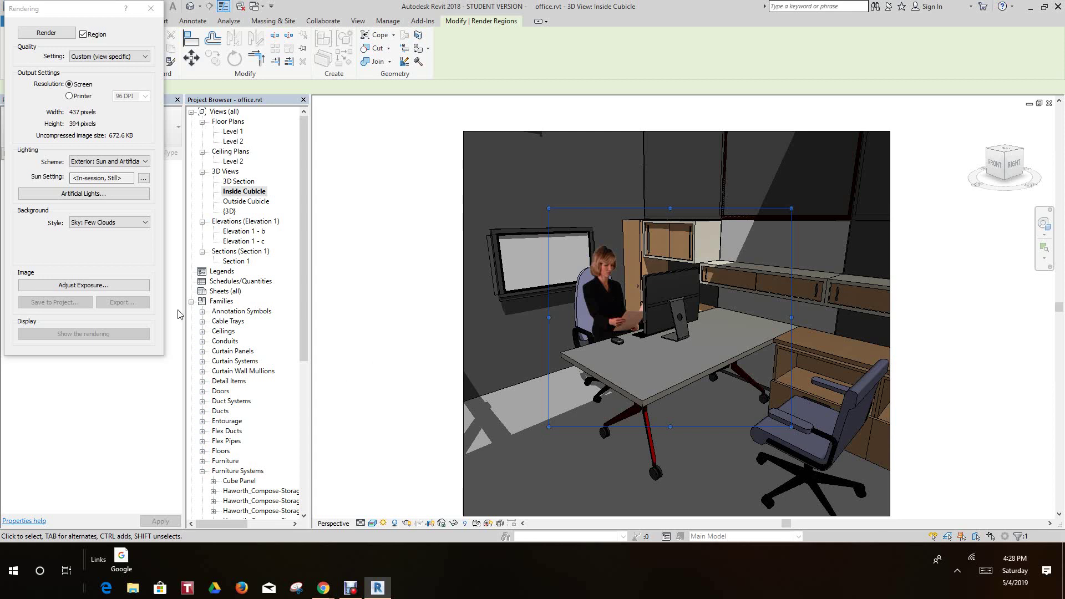
pyautogui.click(46, 33)
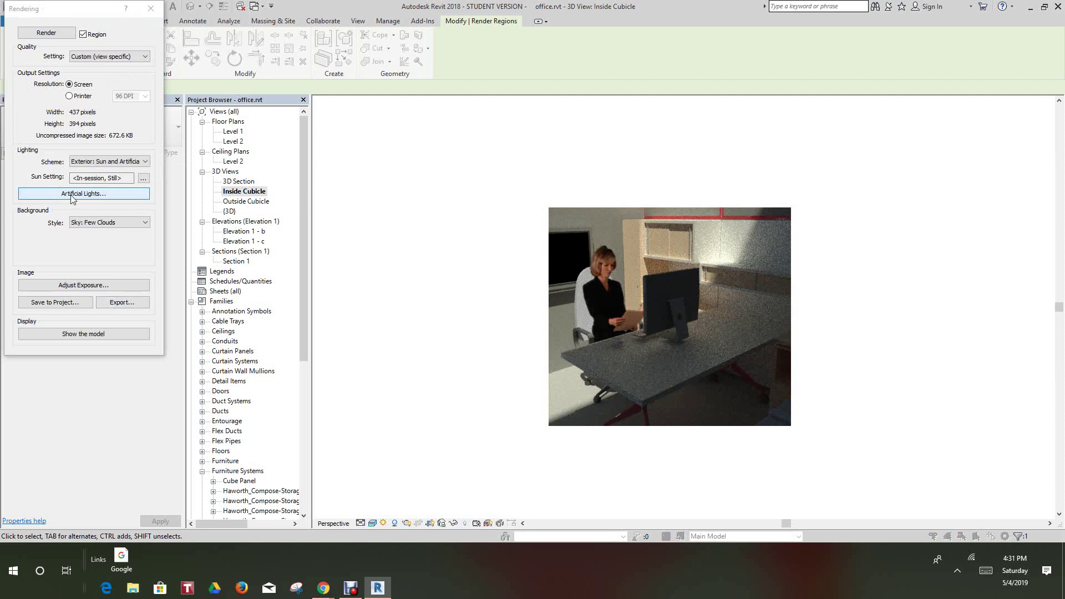
# Try exposure values of 7.31 and 17.81 on the rendered image, and apply an exposure value of 14.63.
pyautogui.click(91, 288)
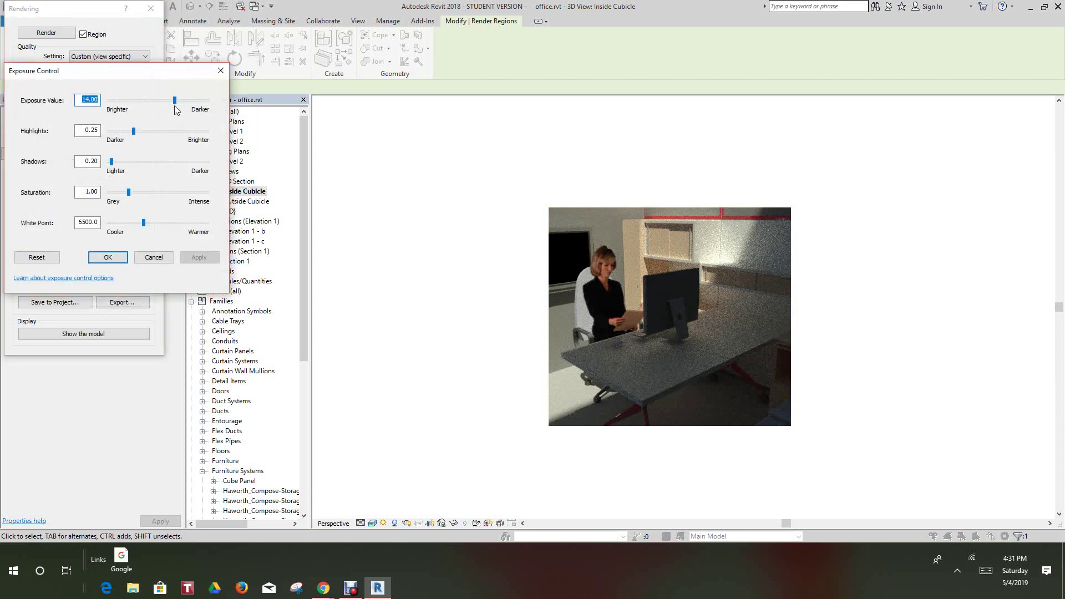
pyautogui.moveTo(174, 103); pyautogui.dragTo(143, 103)
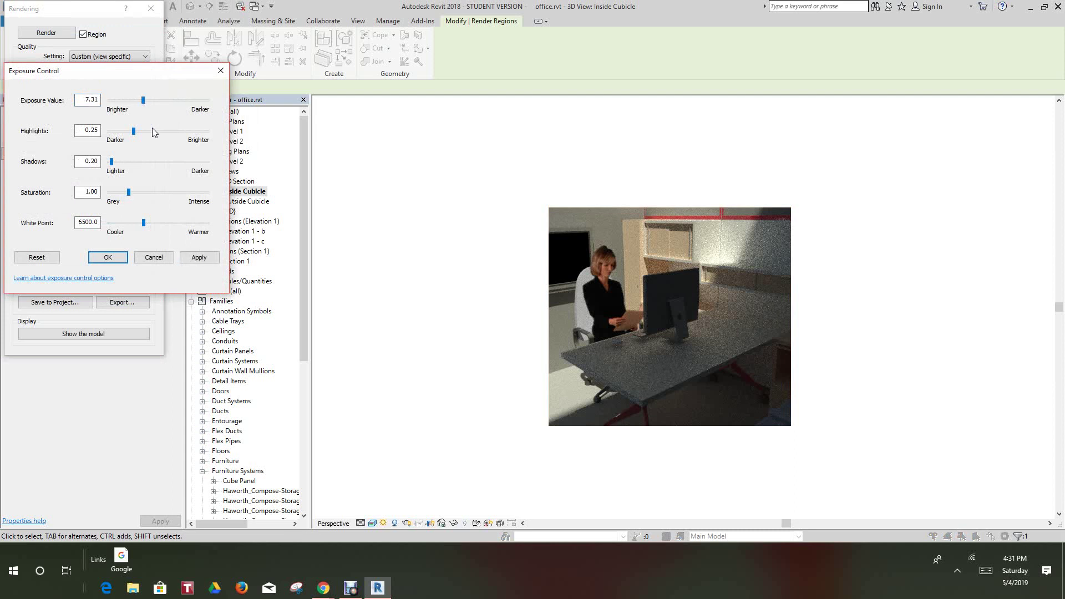
pyautogui.click(189, 262)
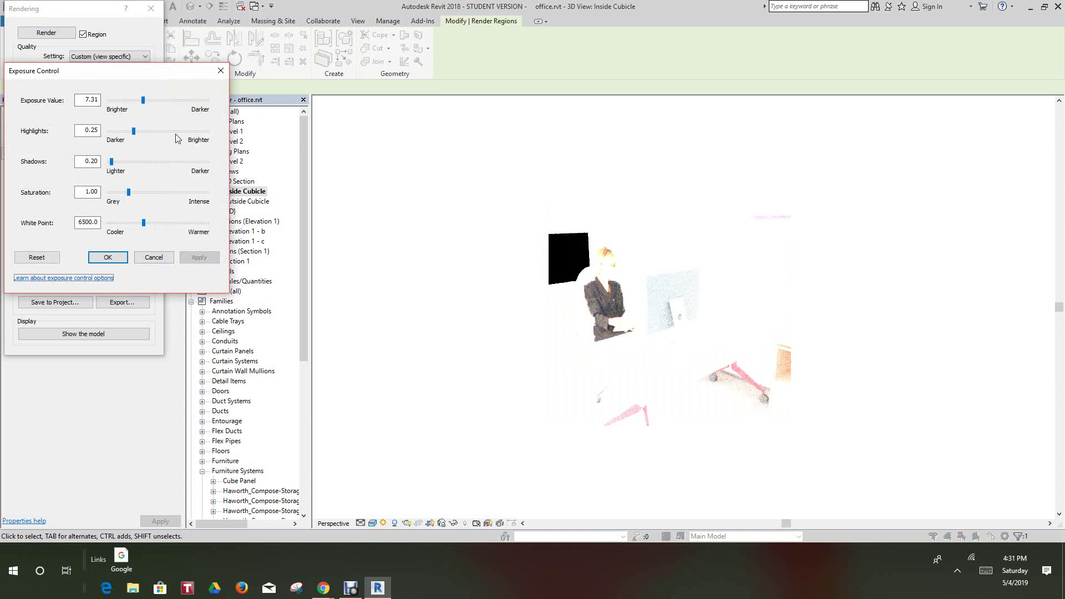
pyautogui.moveTo(146, 103); pyautogui.dragTo(193, 104)
pyautogui.click(201, 259)
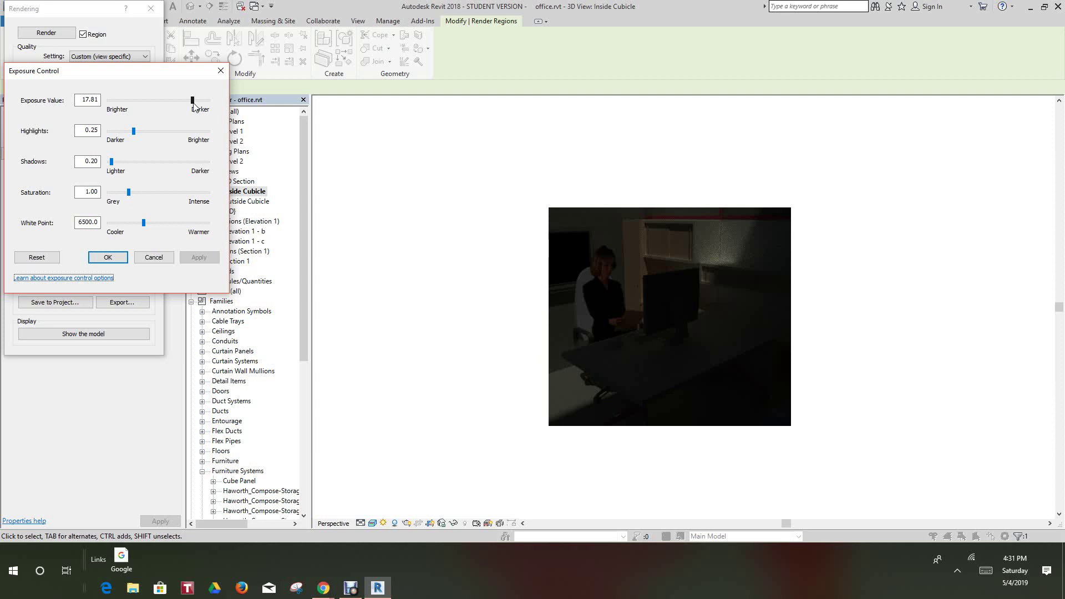
pyautogui.moveTo(192, 102); pyautogui.dragTo(177, 105)
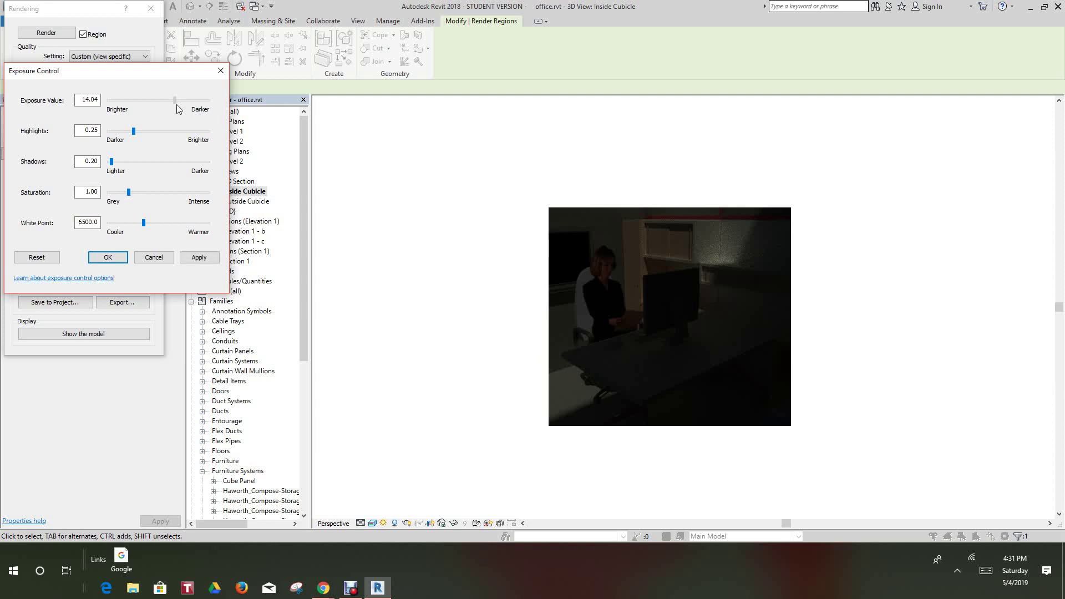
pyautogui.click(198, 259)
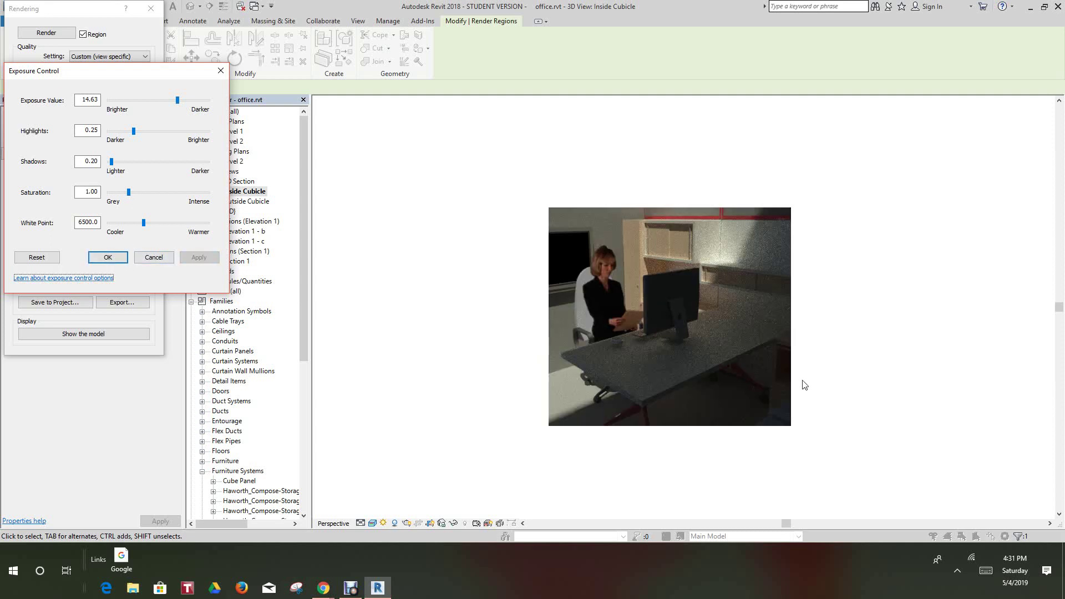